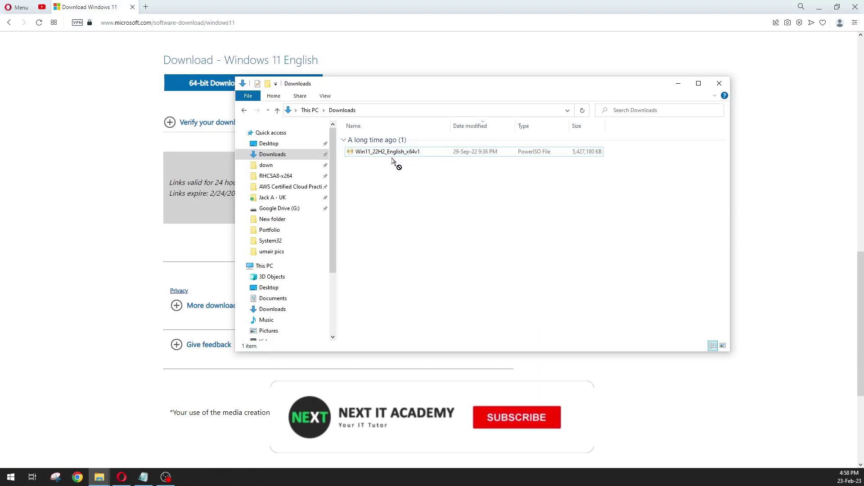
- Highlight the Windows 11 ISO in Downloads, then clear the selection
mouse_move(387, 152)
mouse_down()
mouse_move(390, 205)
mouse_move(491, 189)
mouse_up()
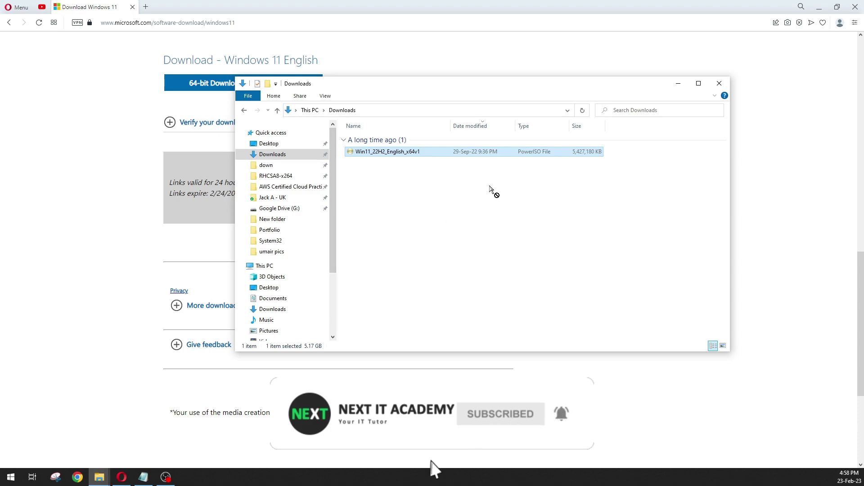
click(463, 211)
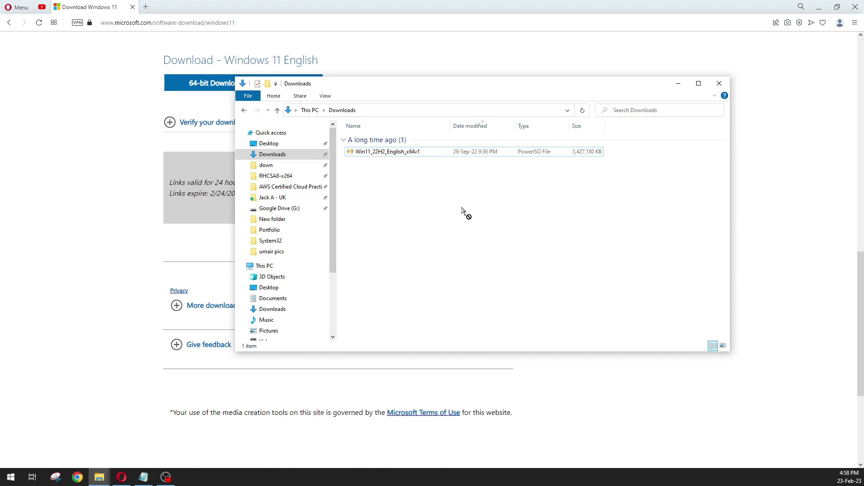
mouse_move(394, 87)
mouse_down()
mouse_move(397, 141)
mouse_move(377, 104)
mouse_move(361, 95)
mouse_up()
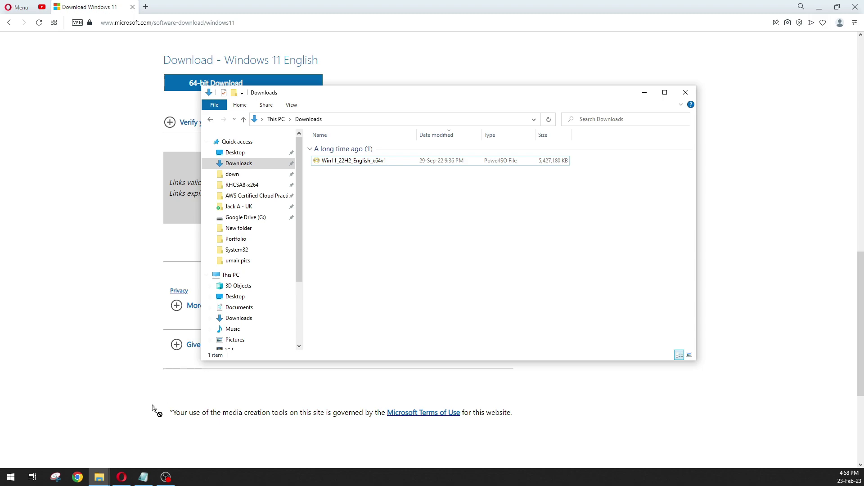
- Check that USB-DRIVE (H:) under This PC shows 29.2 GB free, then minimize File Explorer
click(231, 275)
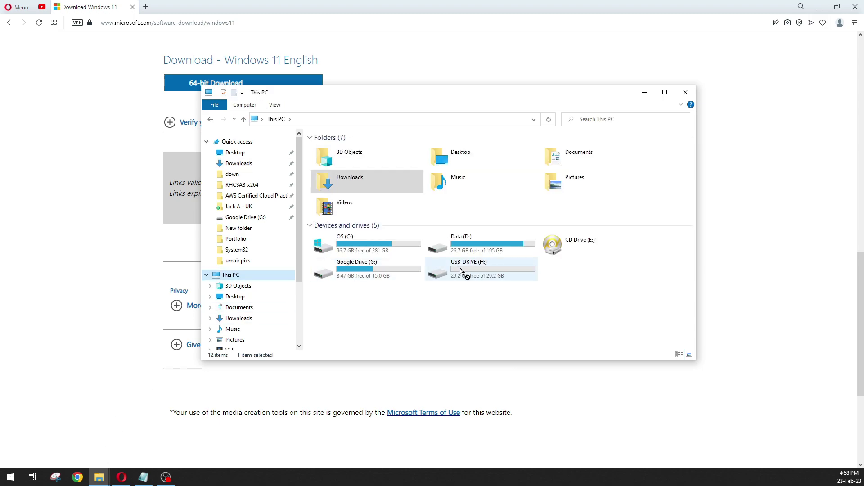
click(473, 270)
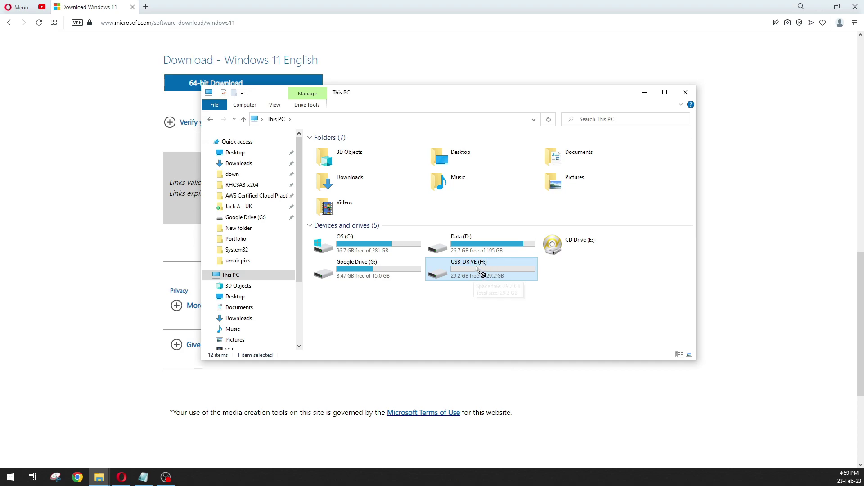
mouse_move(481, 269)
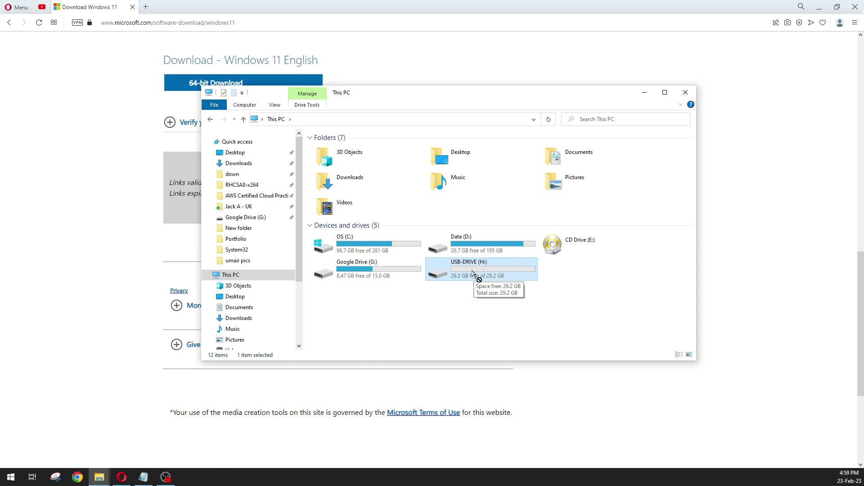
drag(451, 102, 423, 68)
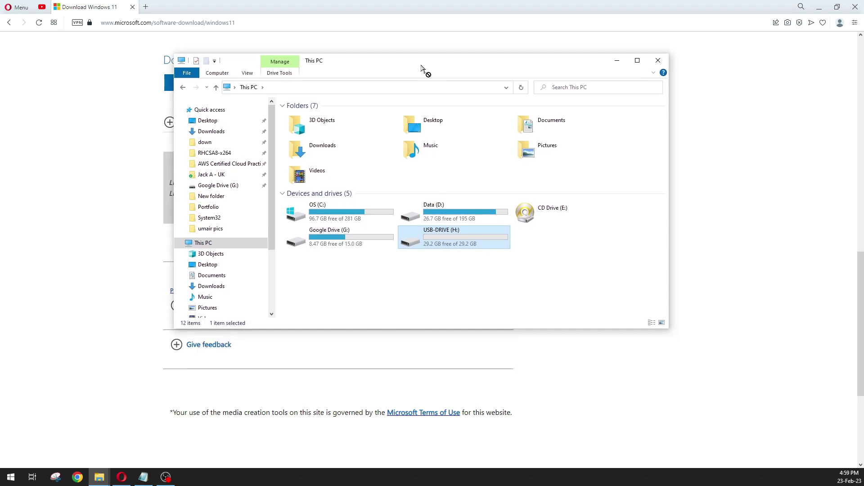
click(617, 60)
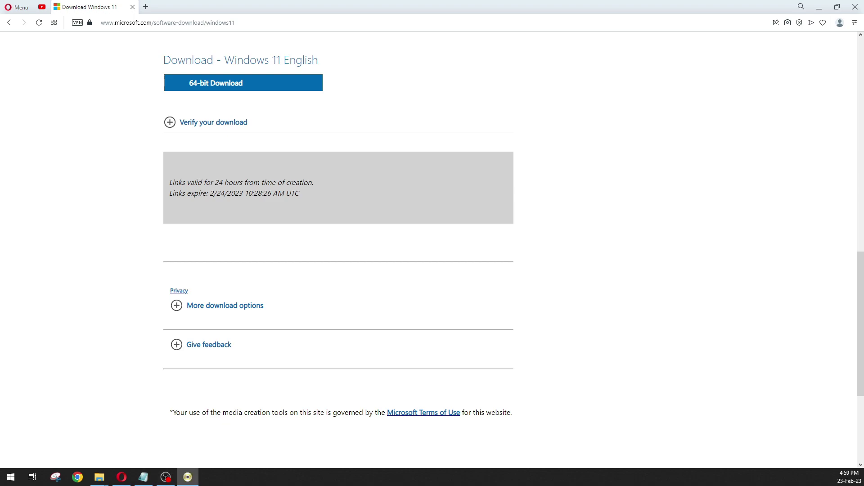
- Minimize the browser and enlarge the PowerISO window, then restore File Explorer
drag(560, 110, 585, 110)
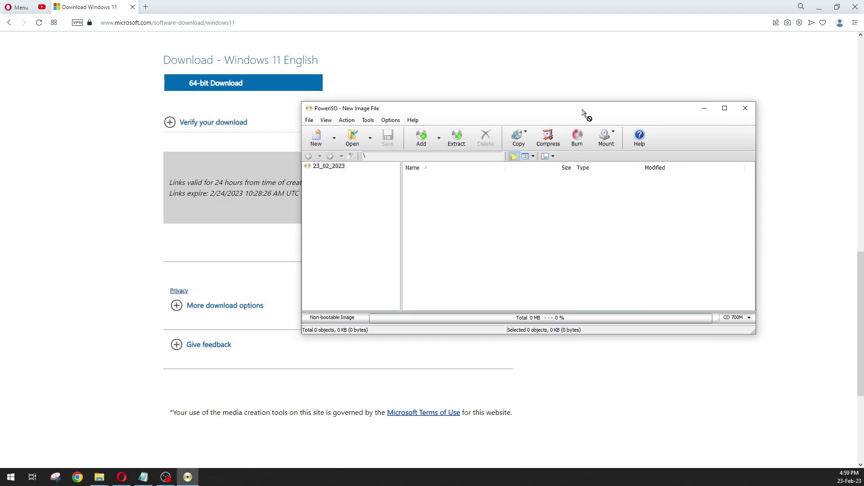
click(819, 6)
drag(496, 103, 500, 87)
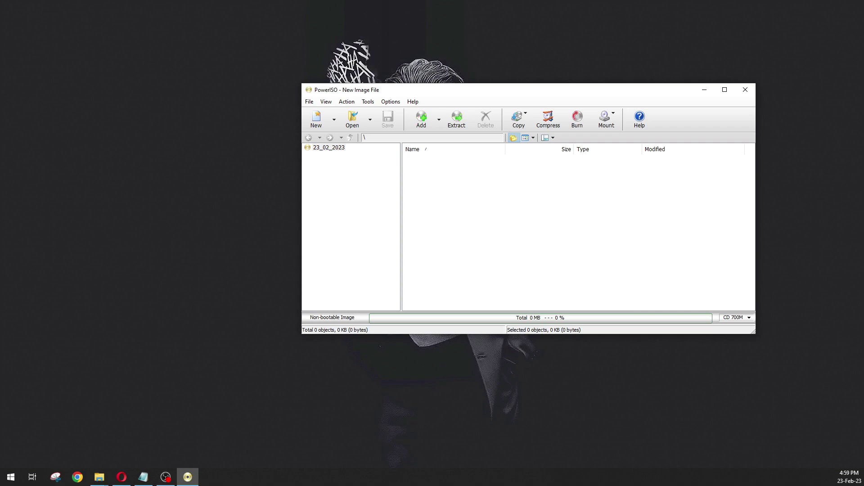
click(100, 478)
- Show the Windows 11 ISO selected in Downloads beside the PowerISO window
click(210, 131)
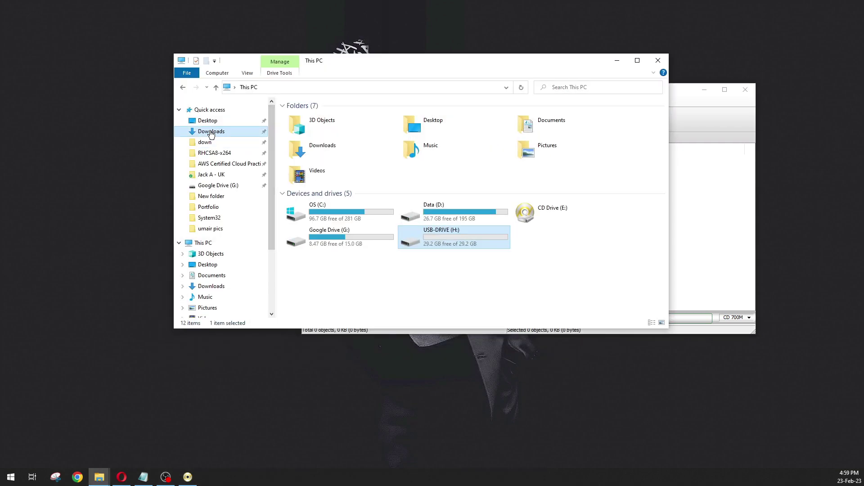
click(319, 134)
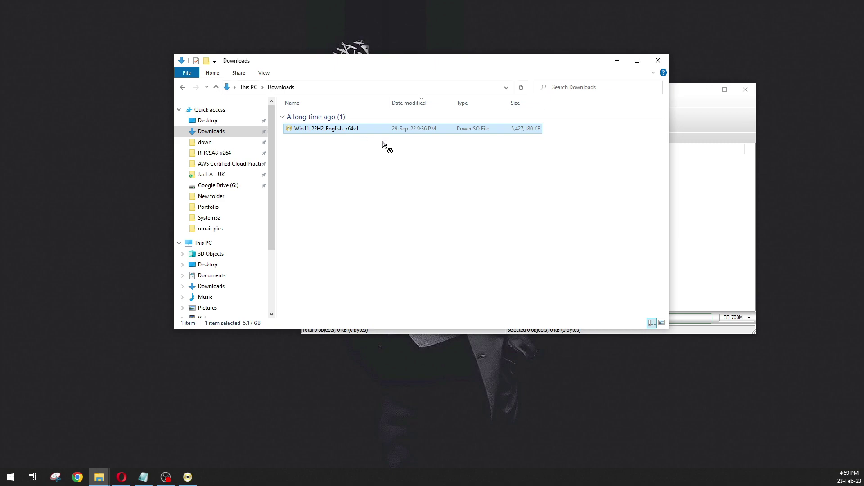
drag(425, 60, 312, 68)
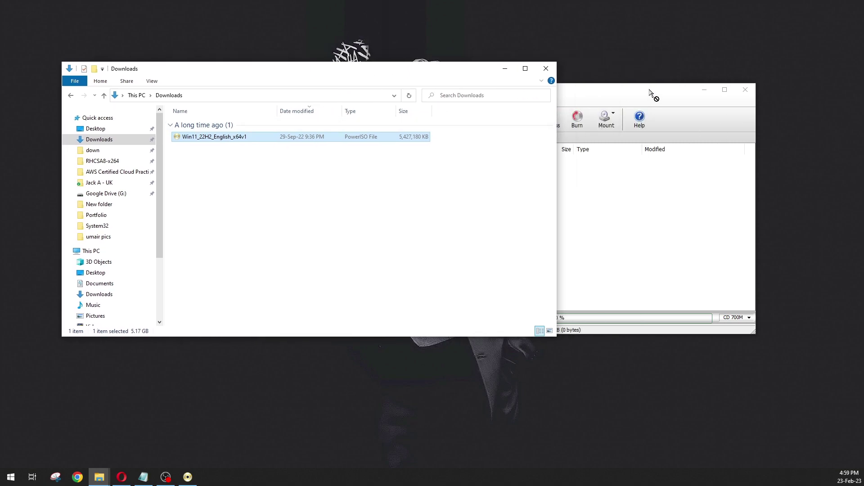
drag(655, 94, 665, 105)
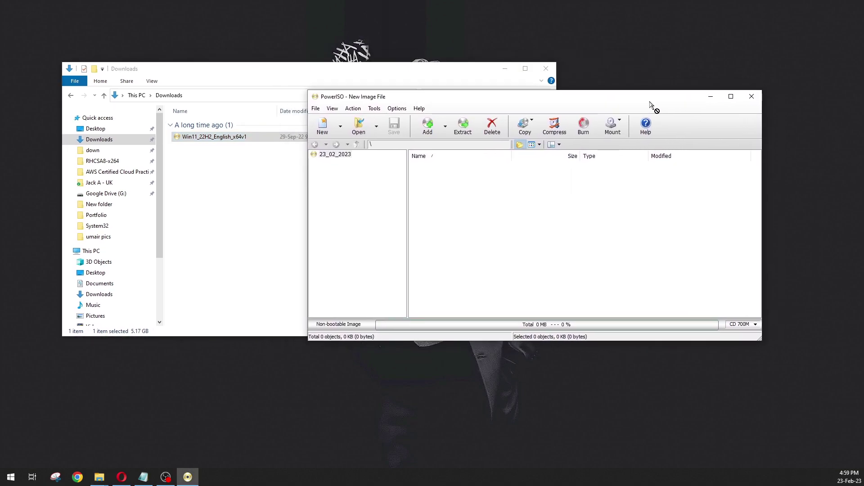
- Choose Tools > Create bootable USB drive and allow PowerISO to restart as administrator
click(389, 109)
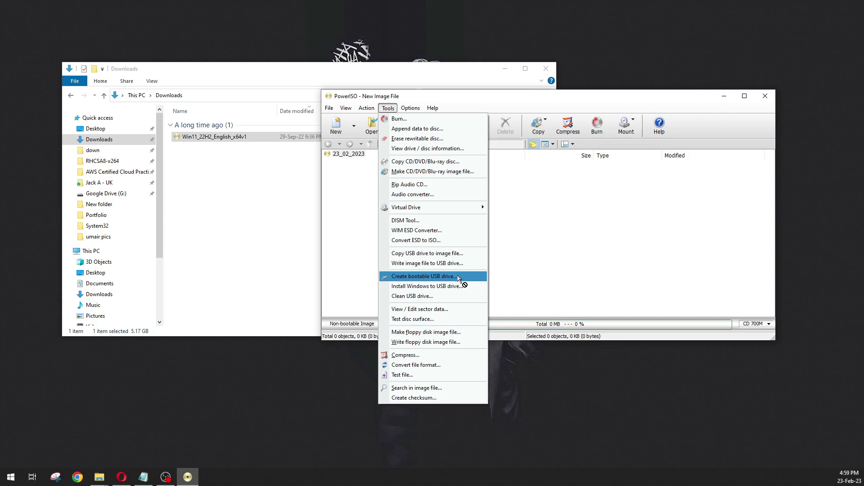
click(458, 277)
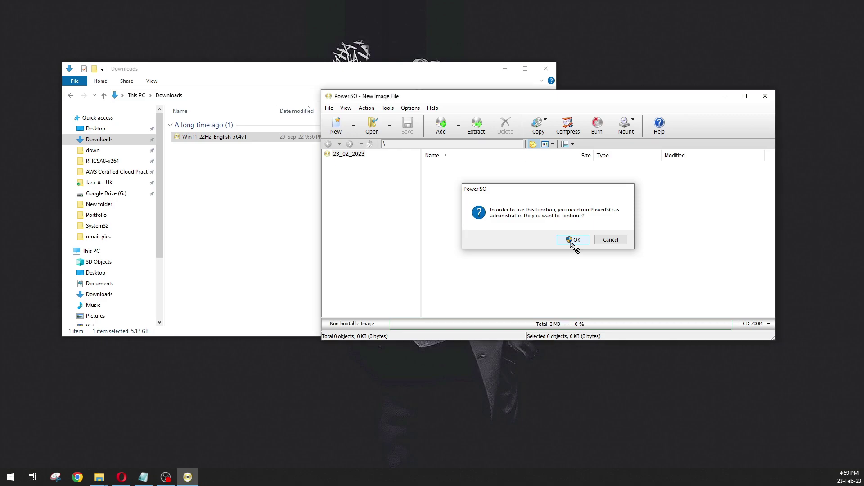
click(573, 240)
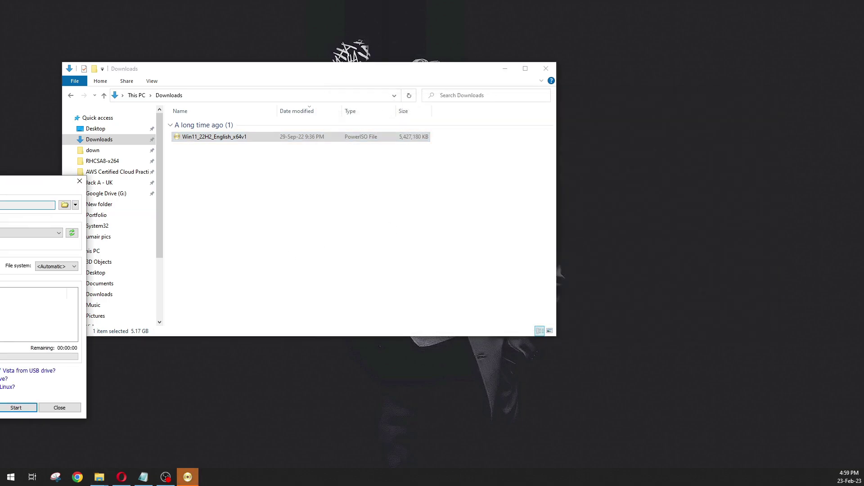
- Place the bootable USB dialog beside Downloads and browse for the image file
mouse_move(502, 93)
mouse_down()
mouse_move(498, 103)
mouse_move(475, 104)
mouse_up()
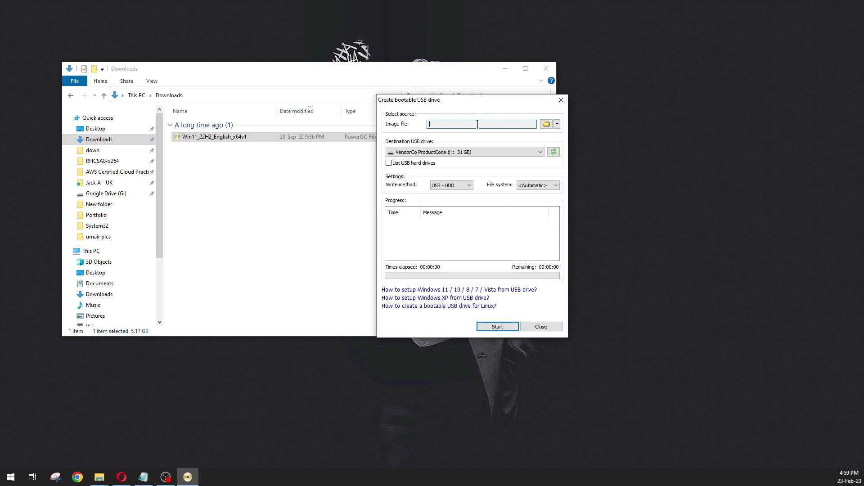
mouse_move(214, 137)
mouse_down()
mouse_move(231, 144)
mouse_move(552, 129)
mouse_up()
click(547, 124)
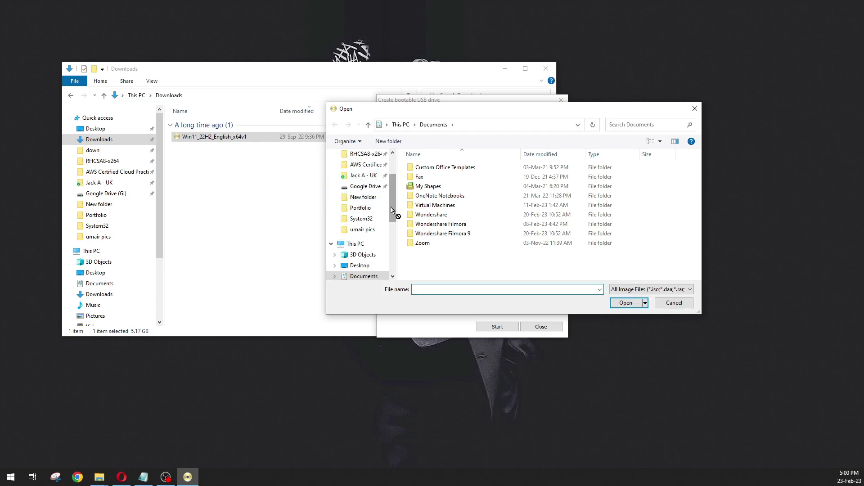
scroll(365, 203, down, 3)
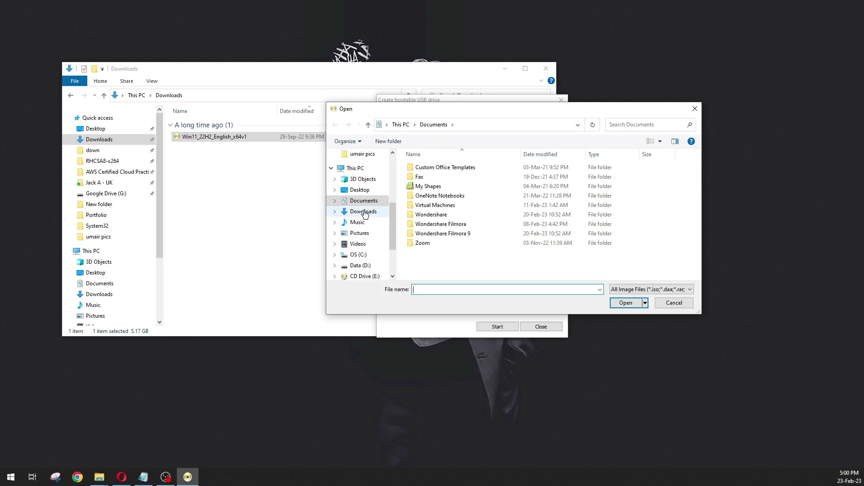
- Load Win11_22H2_English_x64v1 from Downloads as the source image
click(363, 212)
drag(447, 179, 450, 186)
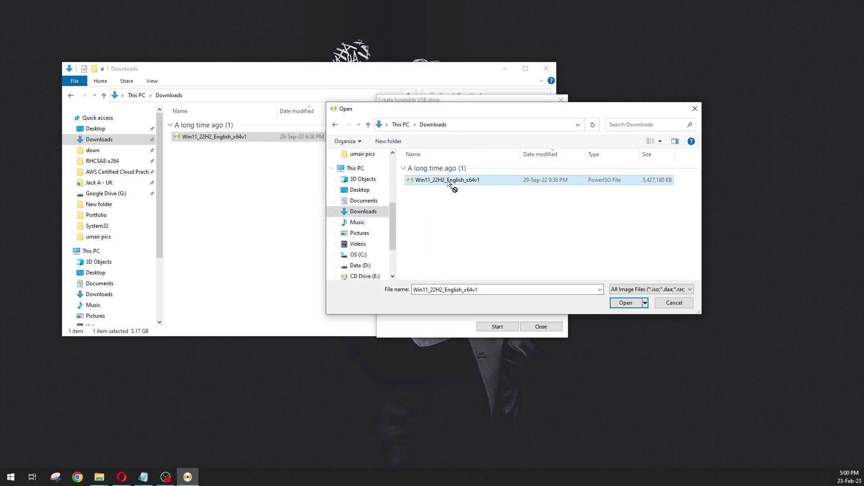
click(626, 303)
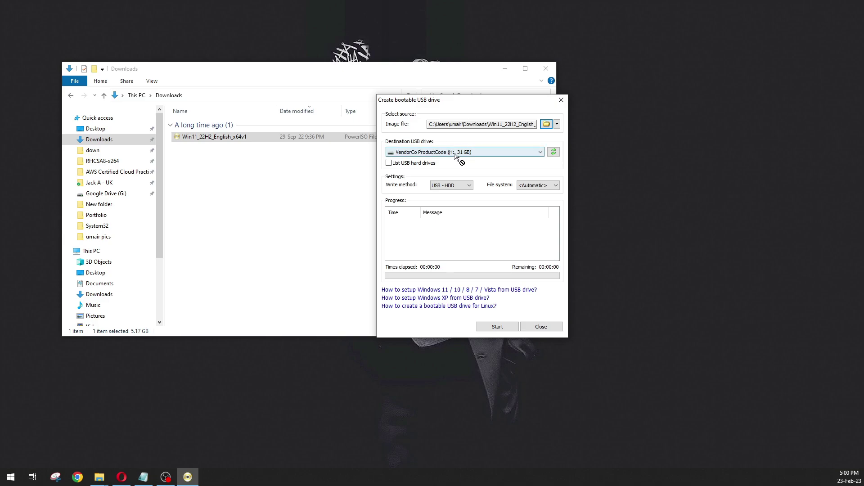
- Keep VendorCo ProductCode (H:) as destination and start writing the image
click(463, 153)
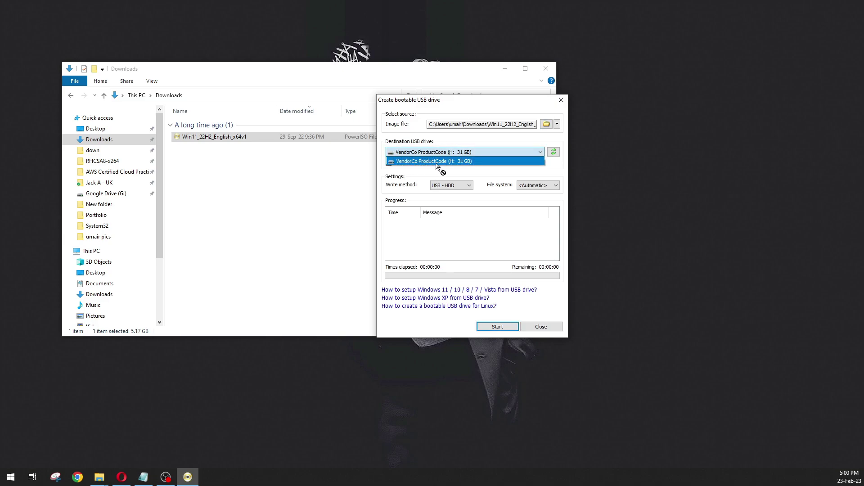
click(463, 162)
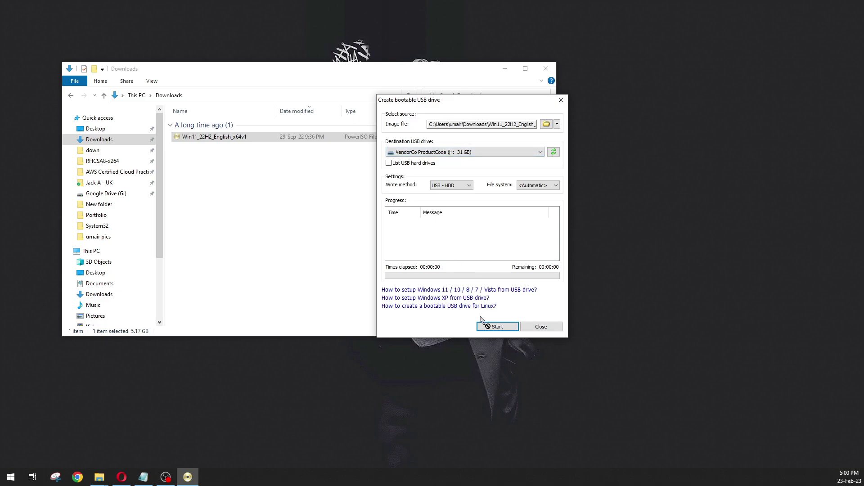
click(495, 328)
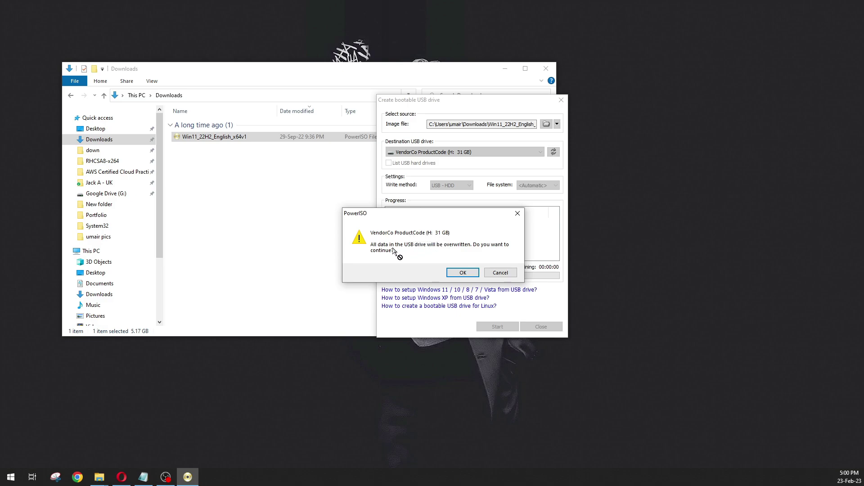
- Confirm overwriting all data on drive H: so the Windows 11 image is written
click(462, 273)
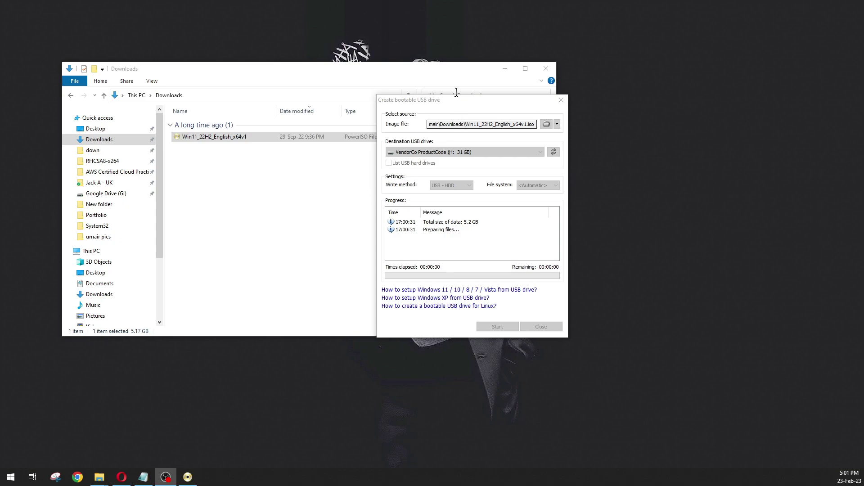
drag(461, 100, 455, 106)
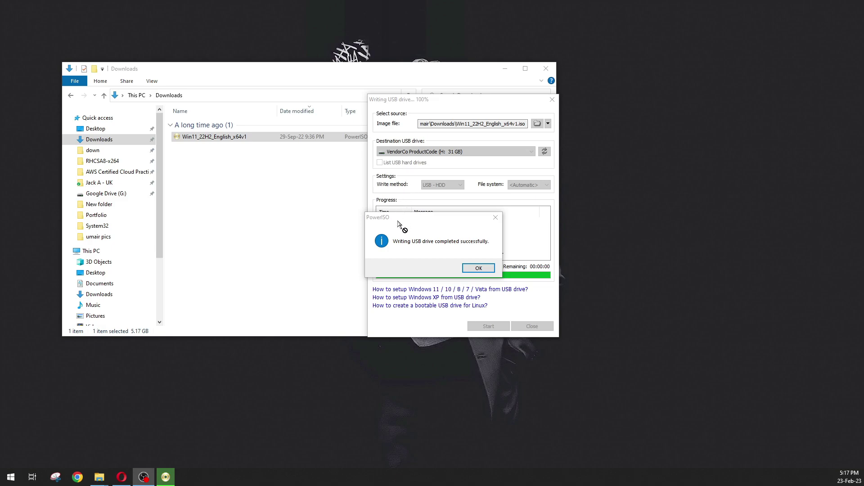
- Acknowledge the successful write message and close the bootable USB dialog
drag(399, 225, 408, 220)
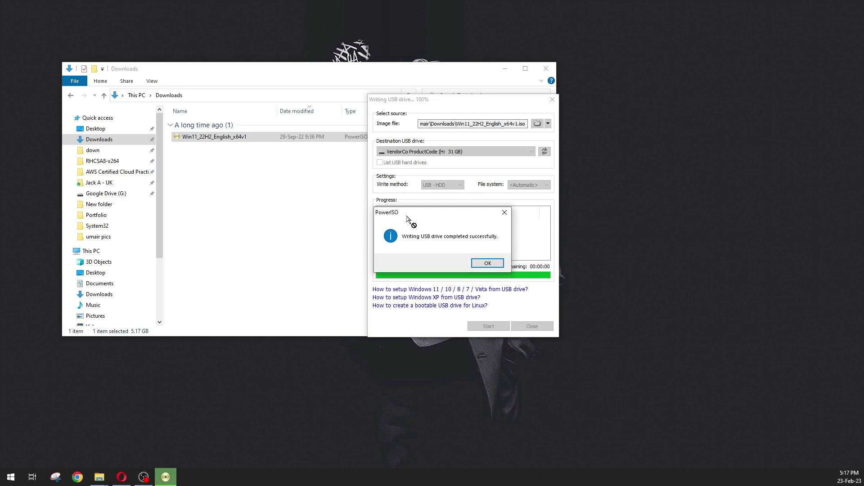
click(487, 264)
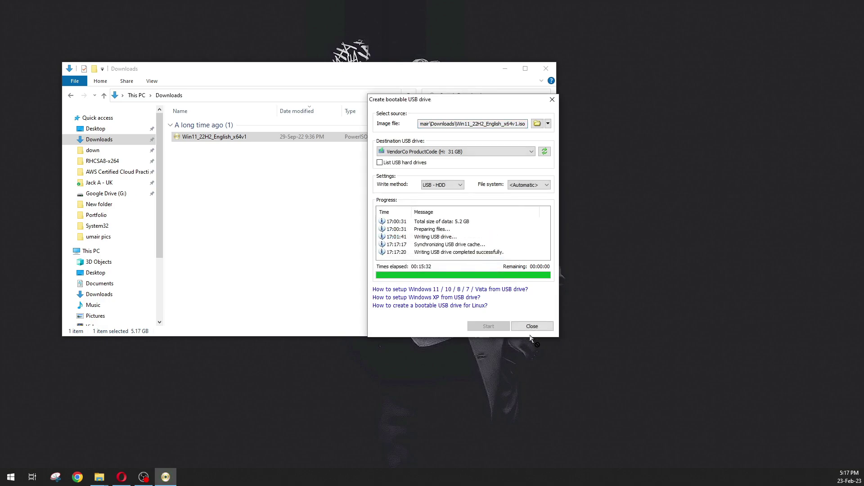
click(532, 327)
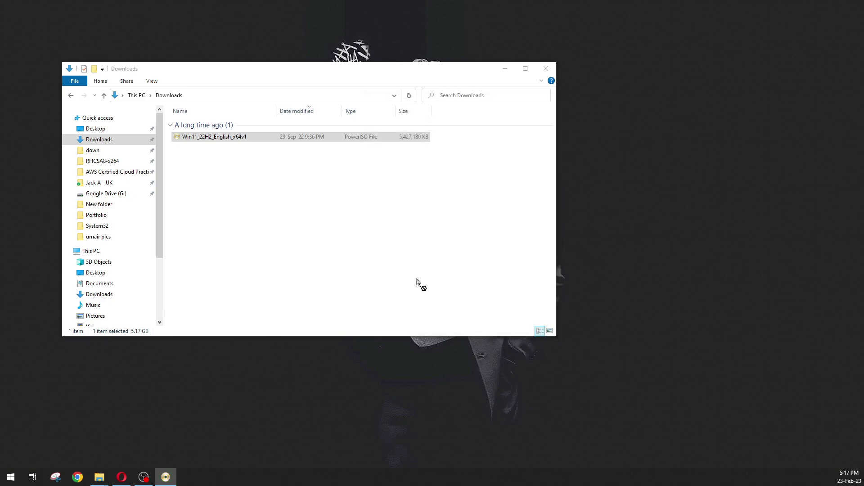
- Go to This PC and open USB Drive (H:)
click(418, 284)
drag(161, 223, 165, 270)
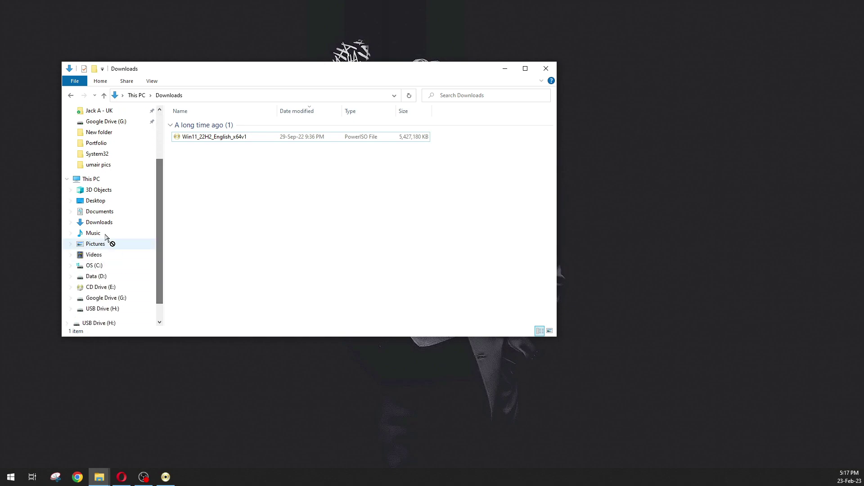
click(95, 179)
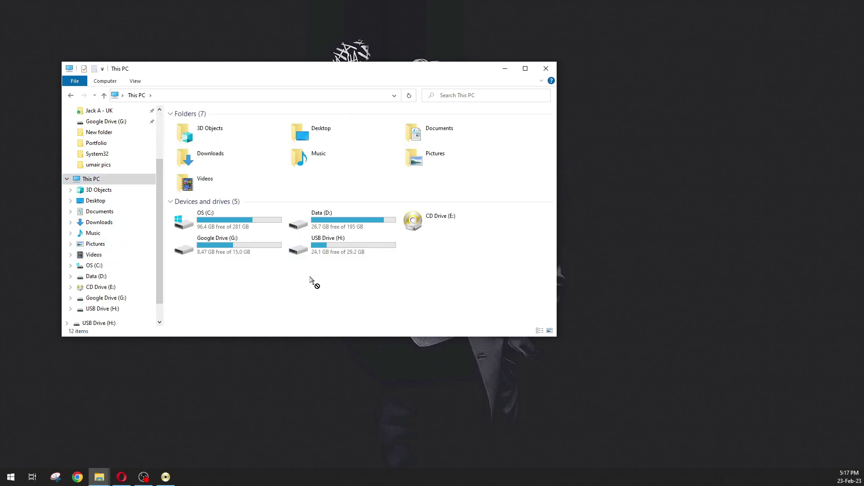
double_click(340, 252)
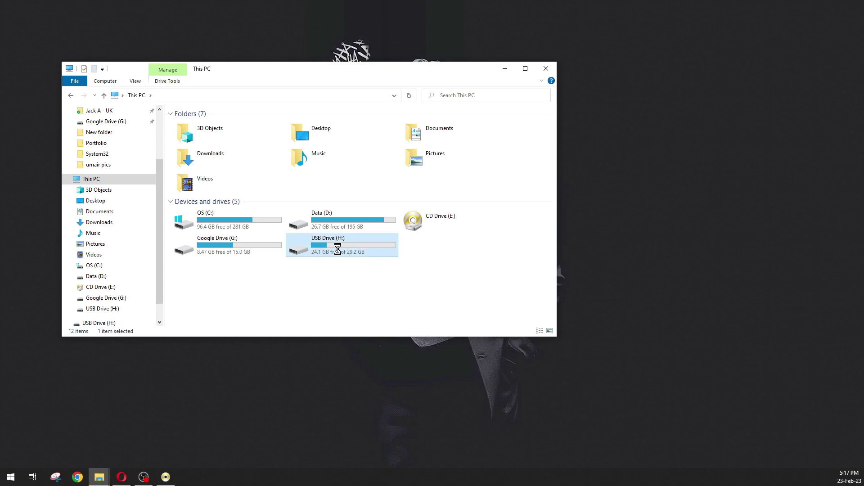
- Highlight the boot, efi, sources, support folders and setup files, then clear the selection
drag(257, 262, 202, 126)
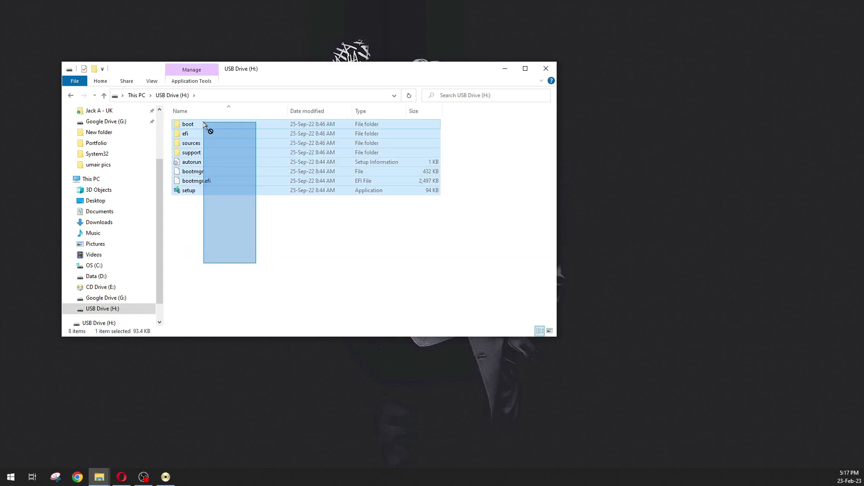
click(227, 219)
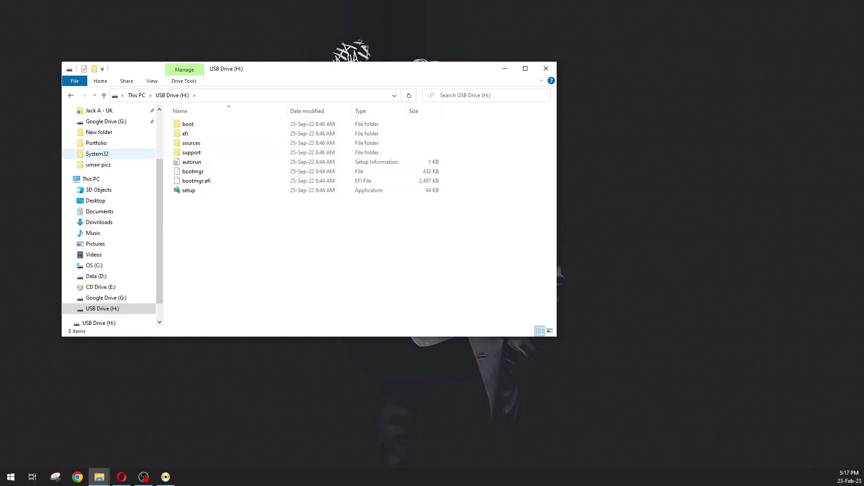